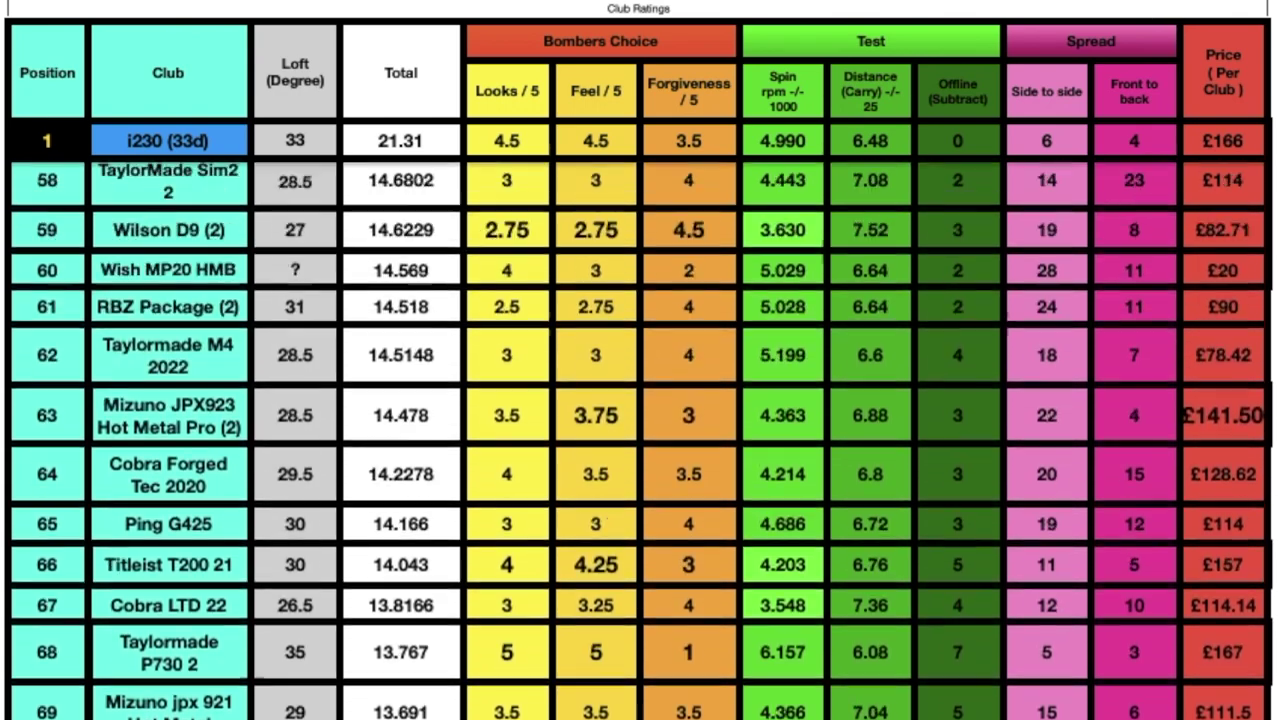
Step: Sort the club table by Spin, highest first
{"action": "scroll", "coordinate": [640, 420], "scroll_direction": "up", "scroll_amount": 8}
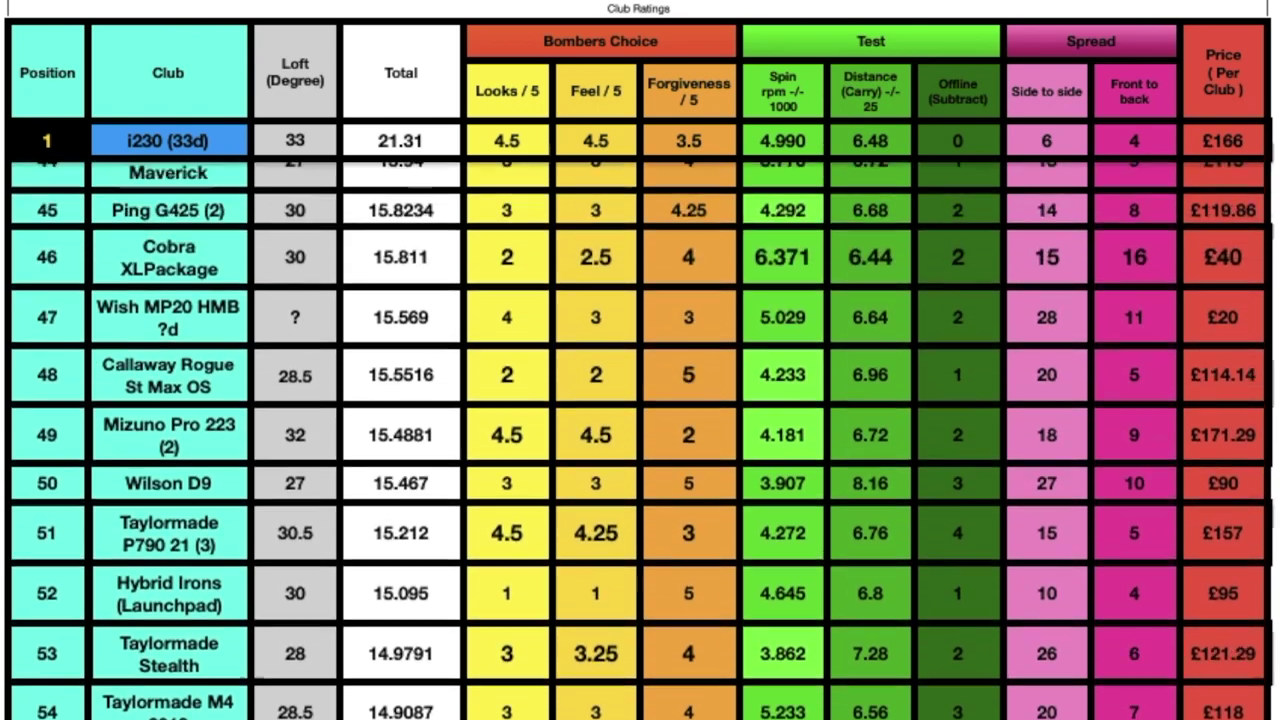
{"action": "scroll", "coordinate": [640, 420], "scroll_direction": "up", "scroll_amount": 8}
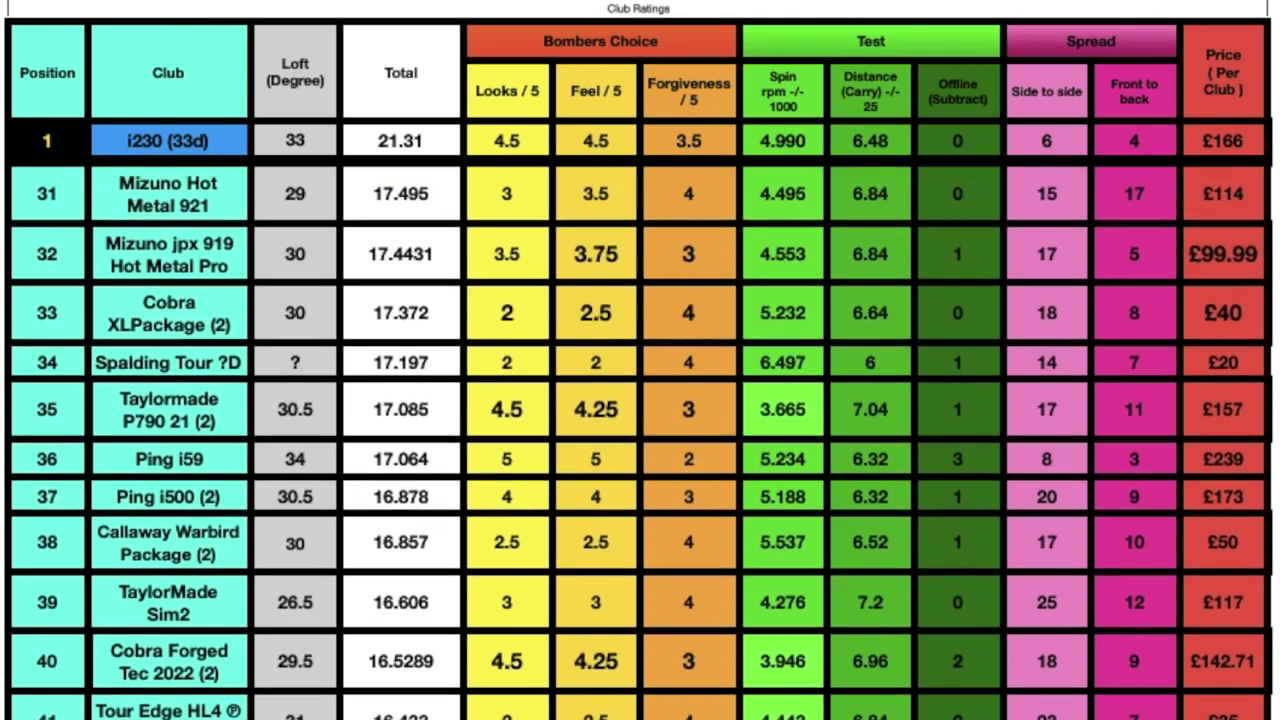
{"action": "scroll", "coordinate": [640, 420], "scroll_direction": "up", "scroll_amount": 8}
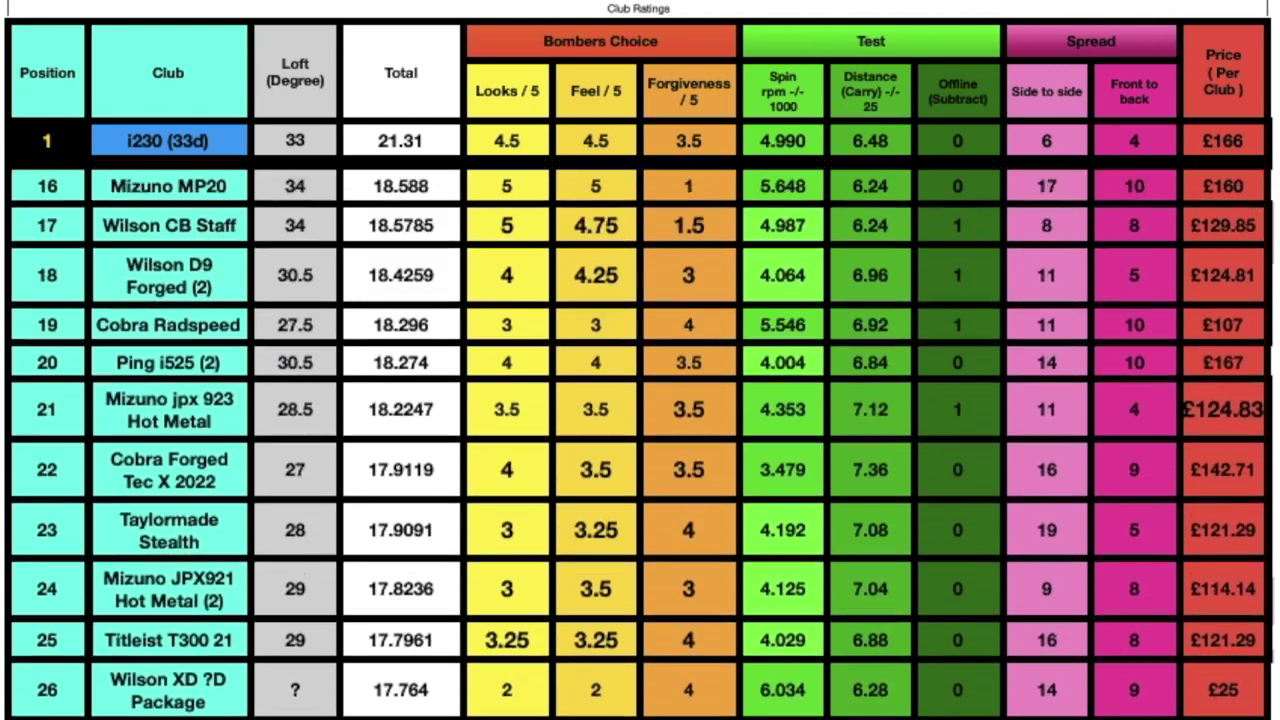
{"action": "scroll", "coordinate": [640, 420], "scroll_direction": "up", "scroll_amount": 6}
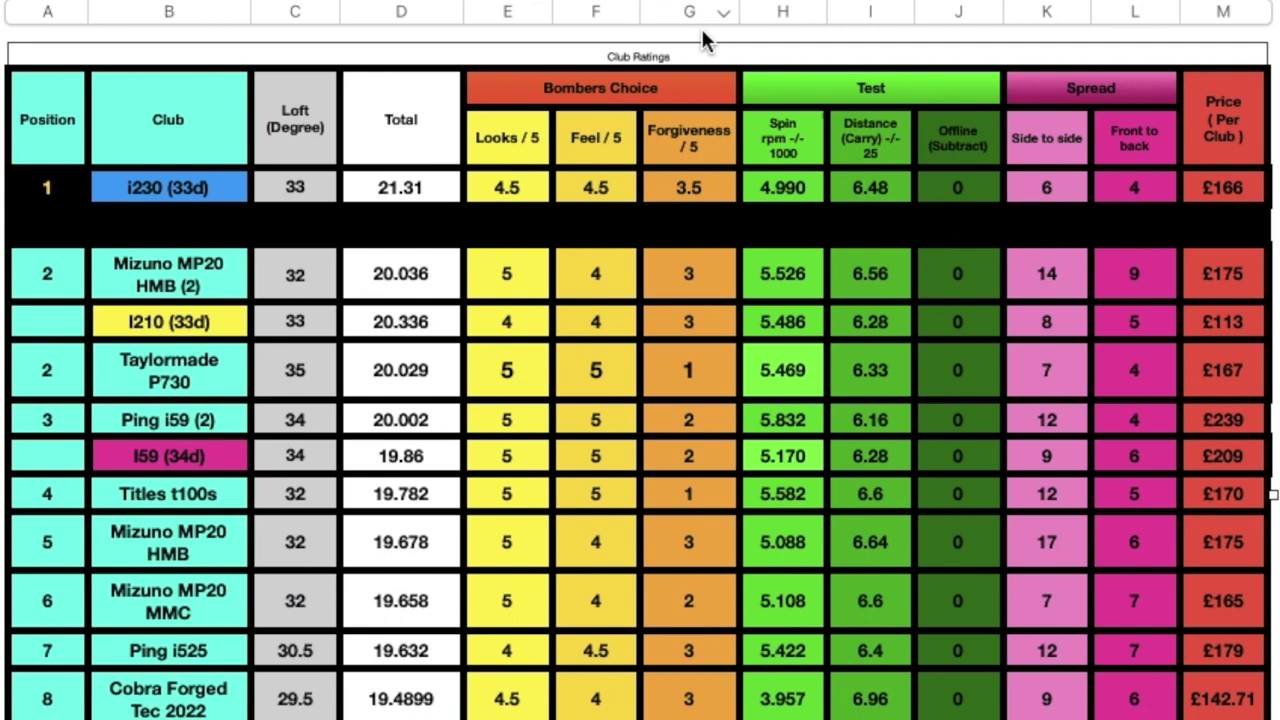
{"action": "left_click", "coordinate": [809, 15]}
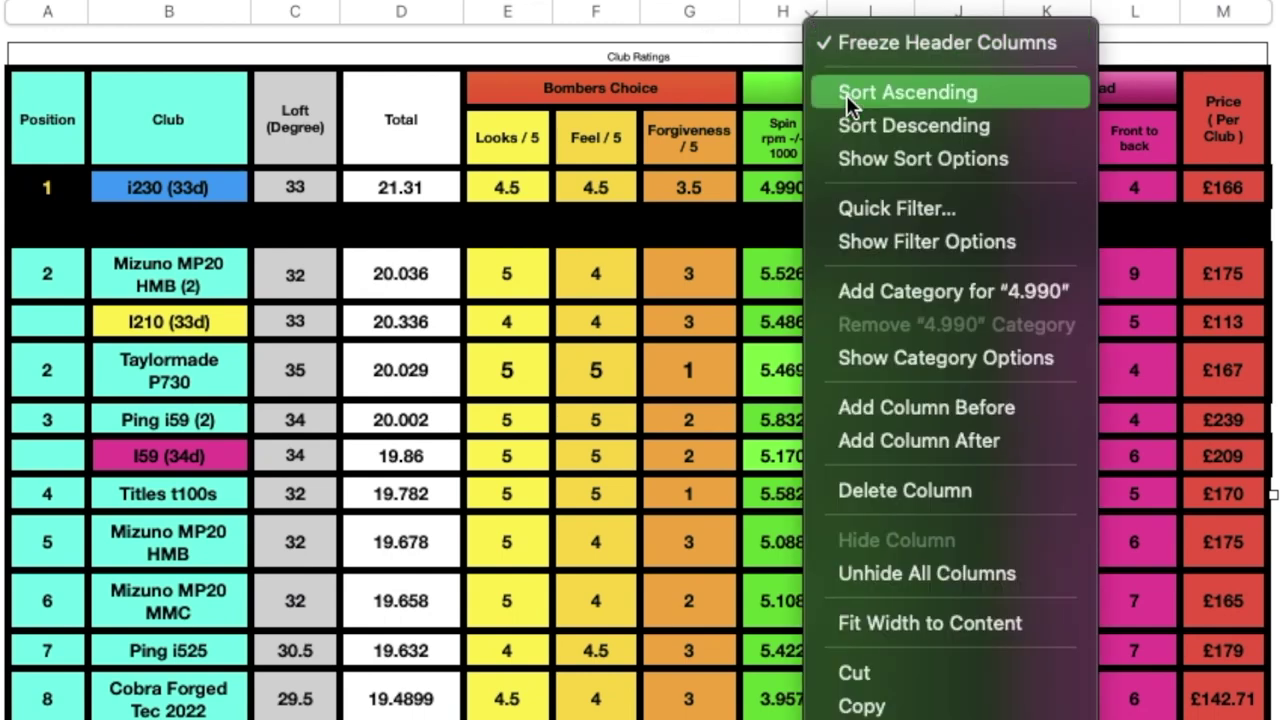
{"action": "left_click", "coordinate": [852, 124]}
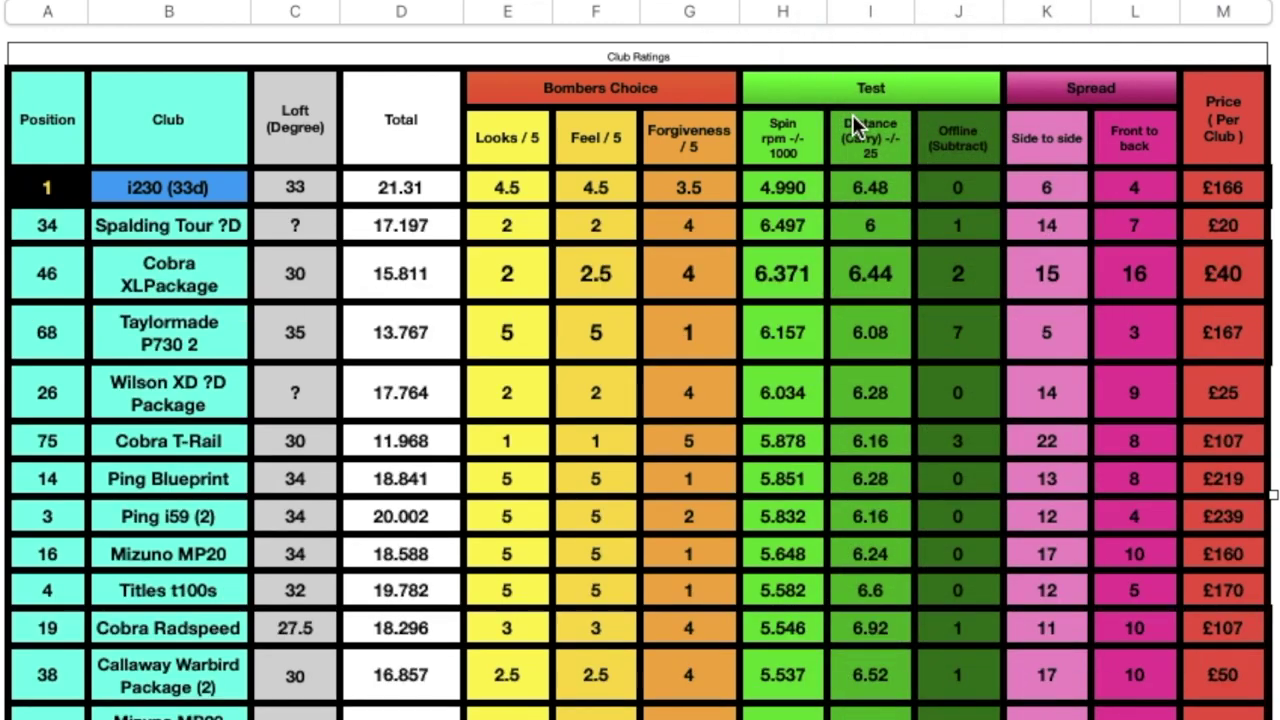
Step: Undo the Spin sort and sort by Distance (Carry) descending instead
{"action": "key", "text": "super+z"}
{"action": "left_click", "coordinate": [897, 14]}
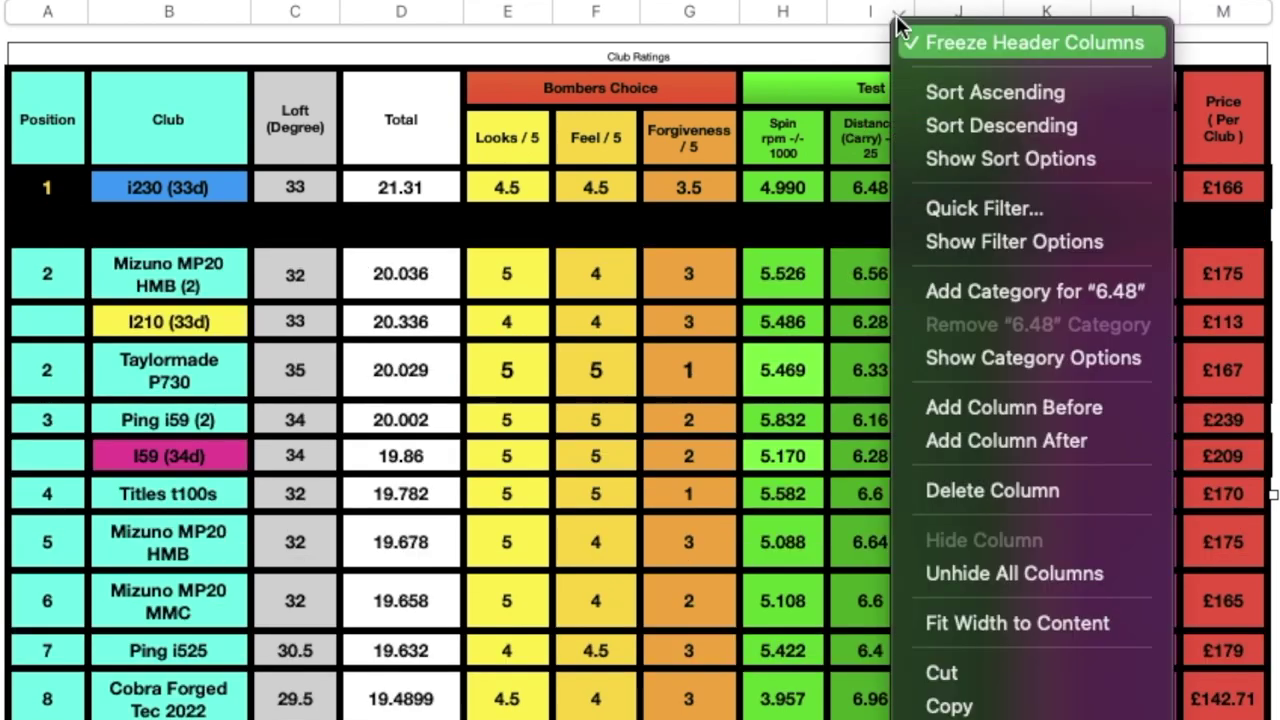
{"action": "left_click", "coordinate": [940, 124]}
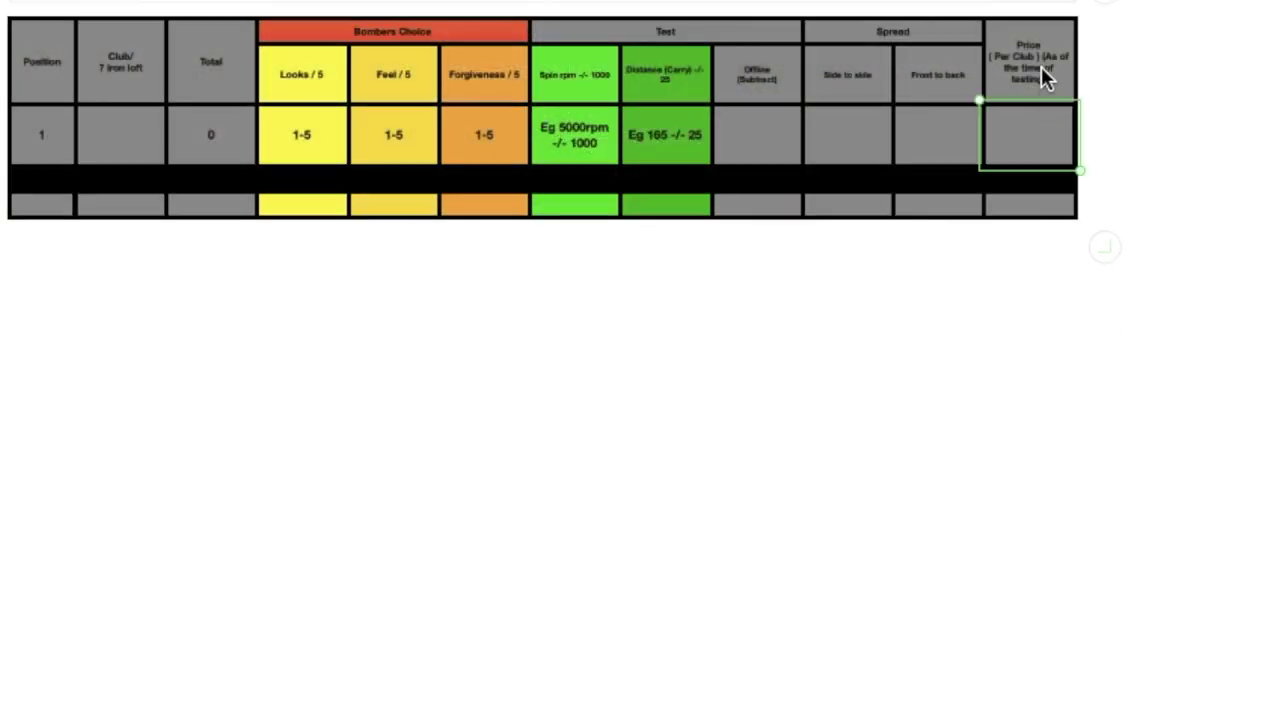
Step: Unhide all hidden columns after the Price column
{"action": "left_click", "coordinate": [1057, 6]}
{"action": "left_click", "coordinate": [1060, 6]}
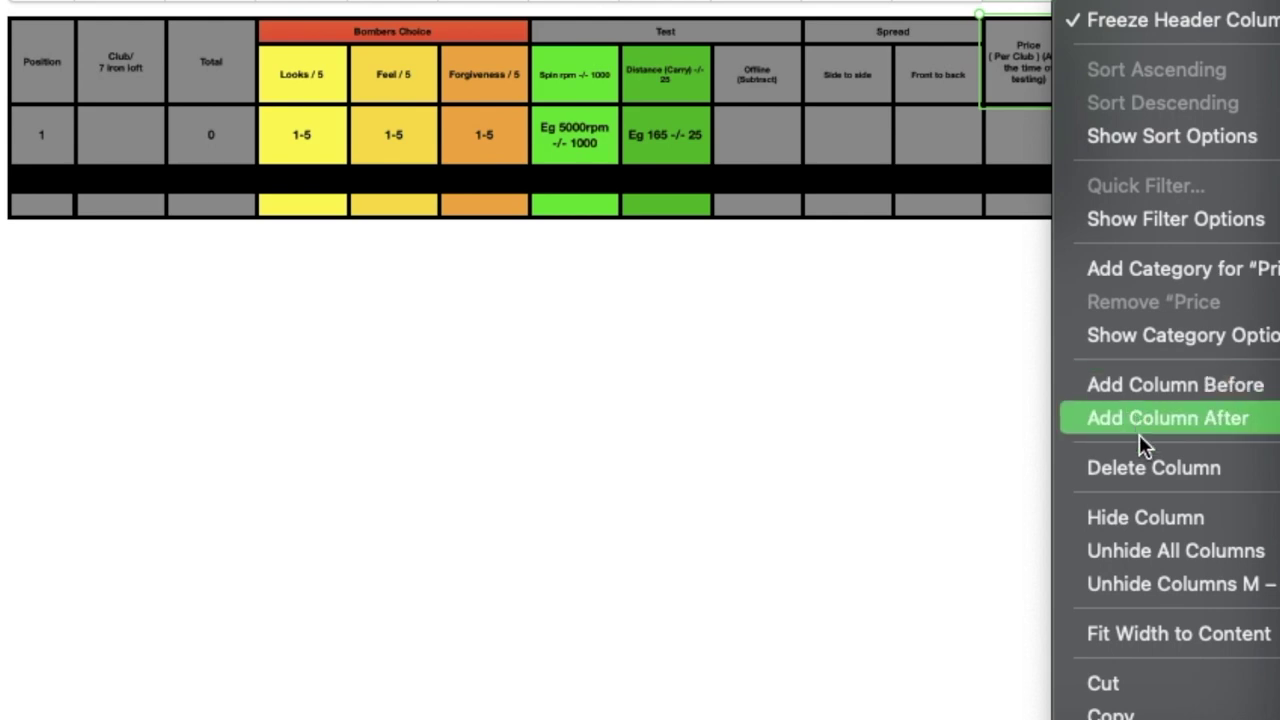
{"action": "left_click", "coordinate": [1157, 550]}
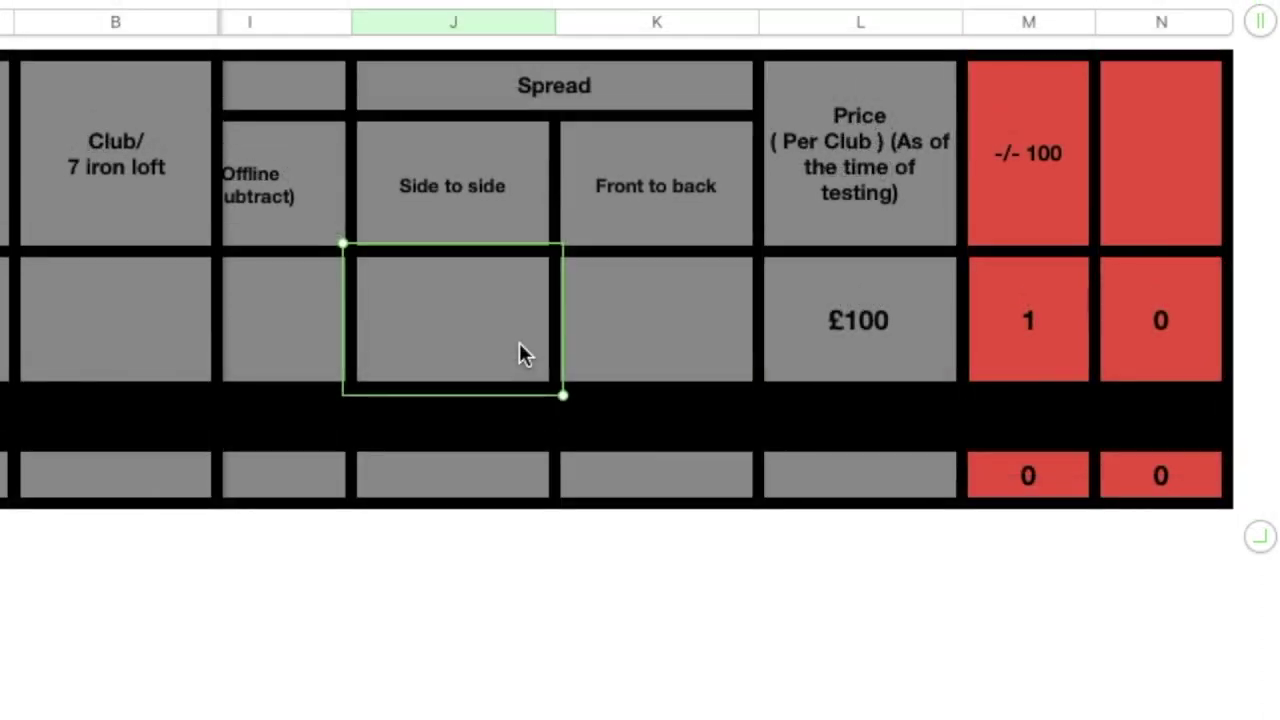
Step: Enter 7 for Side to side and 5 for Front to back, giving an Offline score of 1.2
{"action": "type", "text": "7"}
{"action": "left_click", "coordinate": [656, 320]}
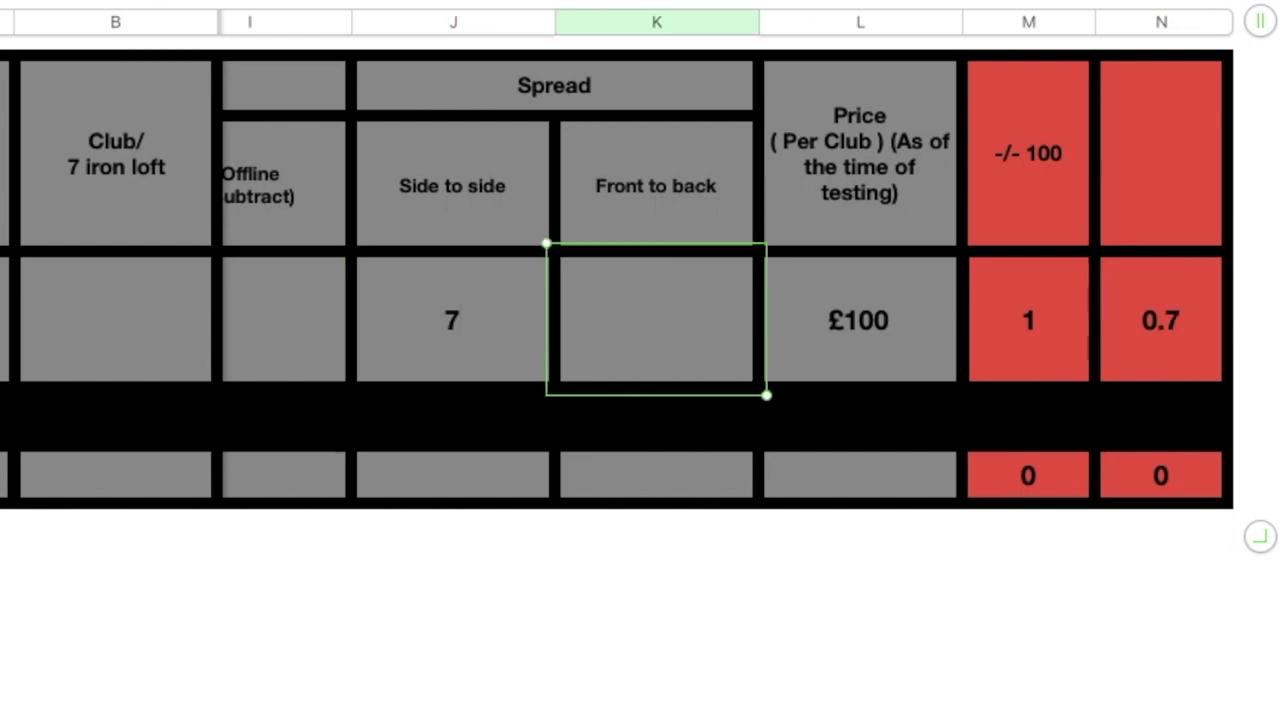
{"action": "type", "text": "5"}
{"action": "left_click", "coordinate": [558, 377]}
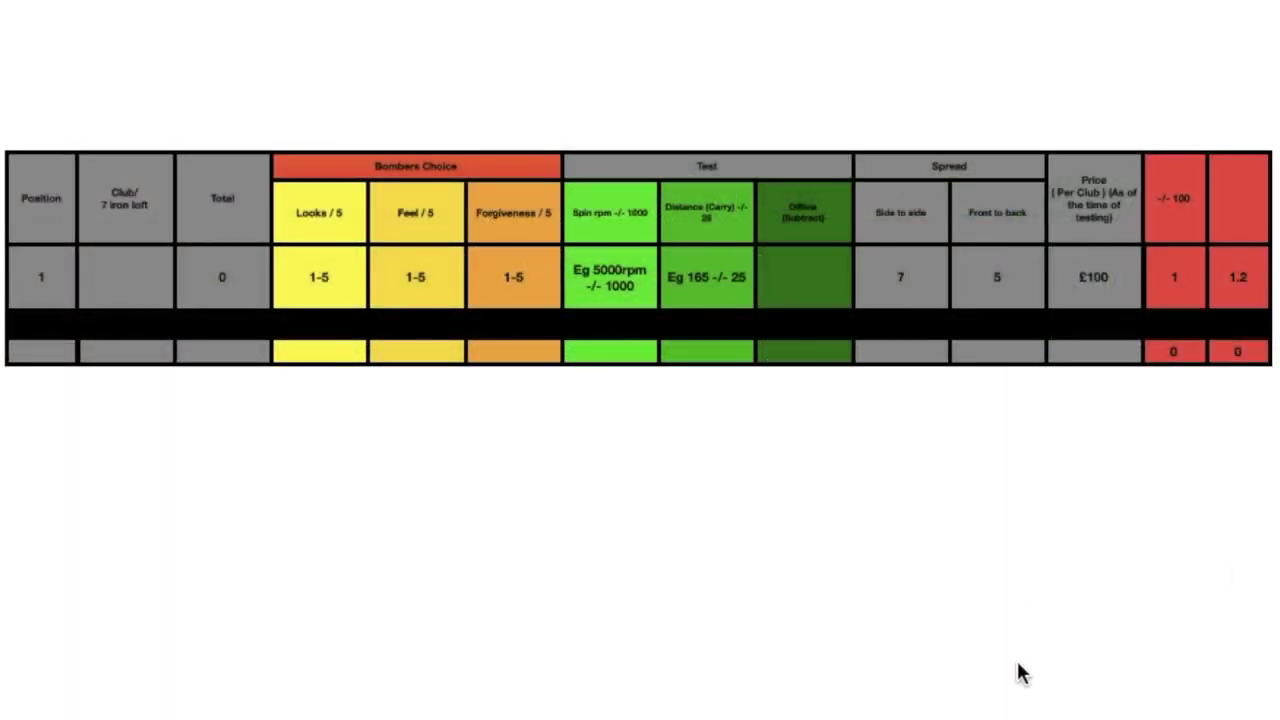
{"action": "left_click", "coordinate": [818, 280]}
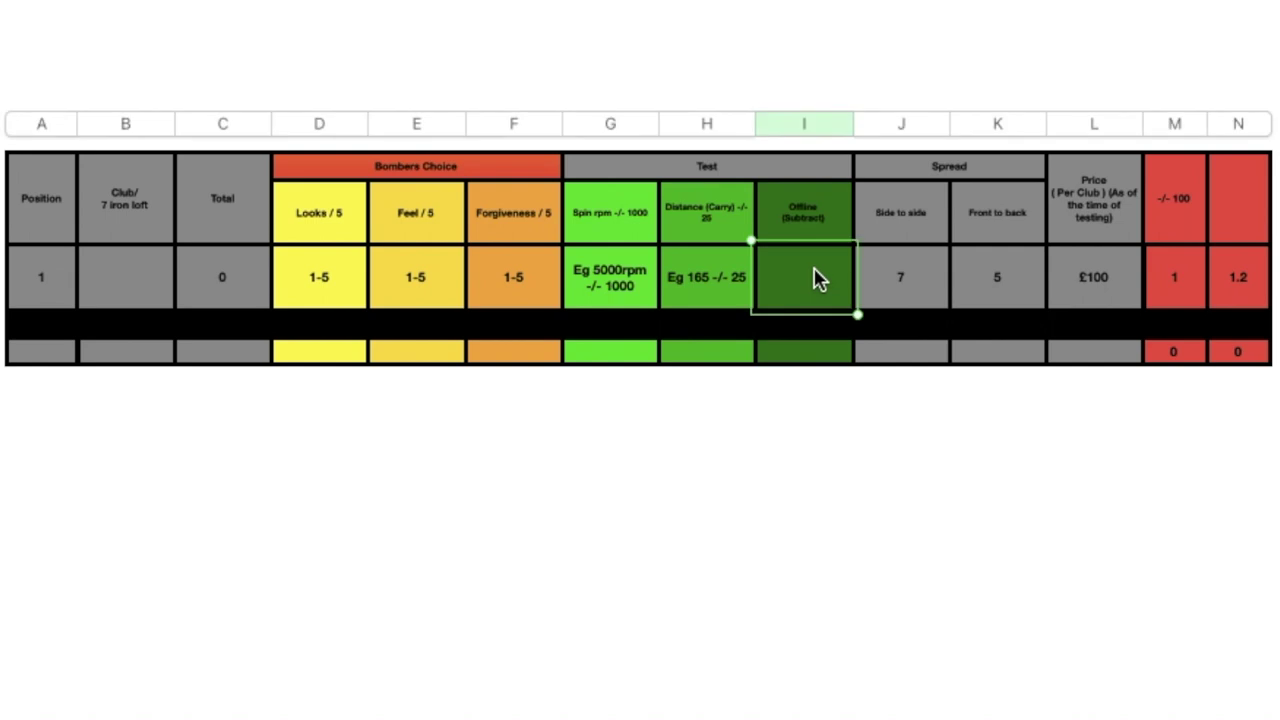
{"action": "left_click", "coordinate": [843, 536]}
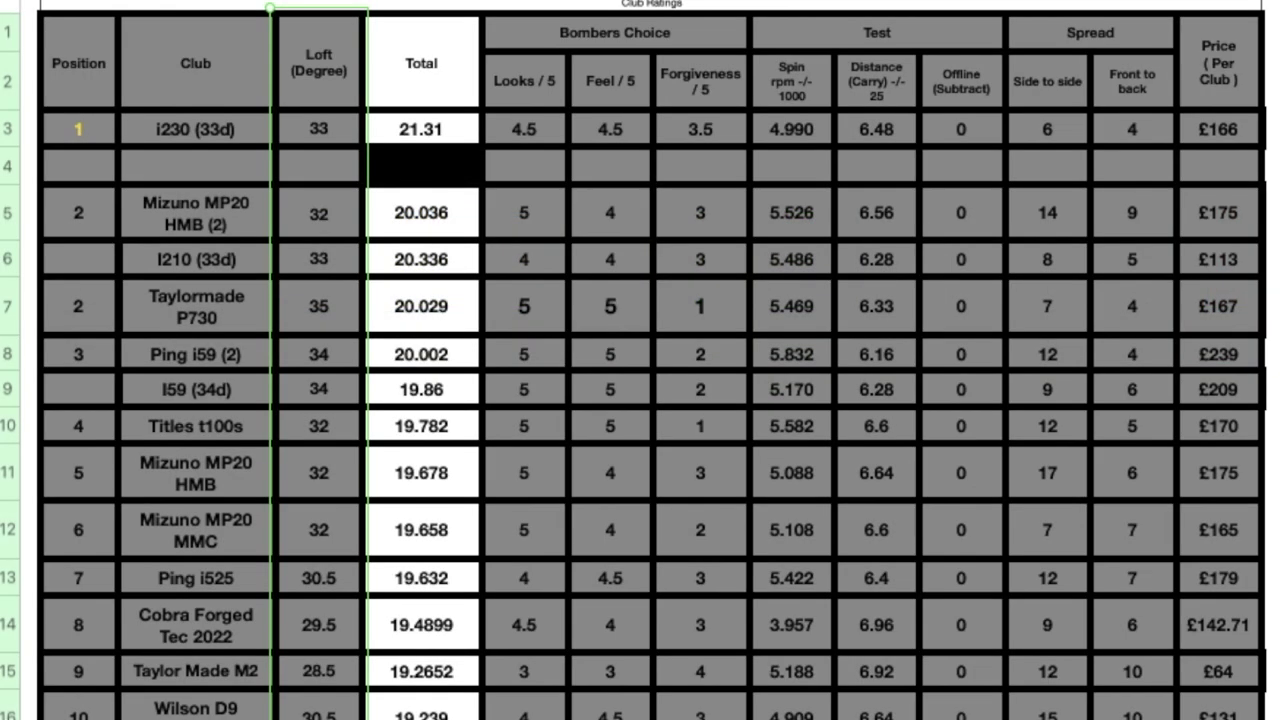
Step: Sort the leaderboard by the Loft (Degree) column, highest first
{"action": "left_click", "coordinate": [301, 46]}
{"action": "left_click", "coordinate": [312, 5]}
{"action": "left_click", "coordinate": [1128, 505]}
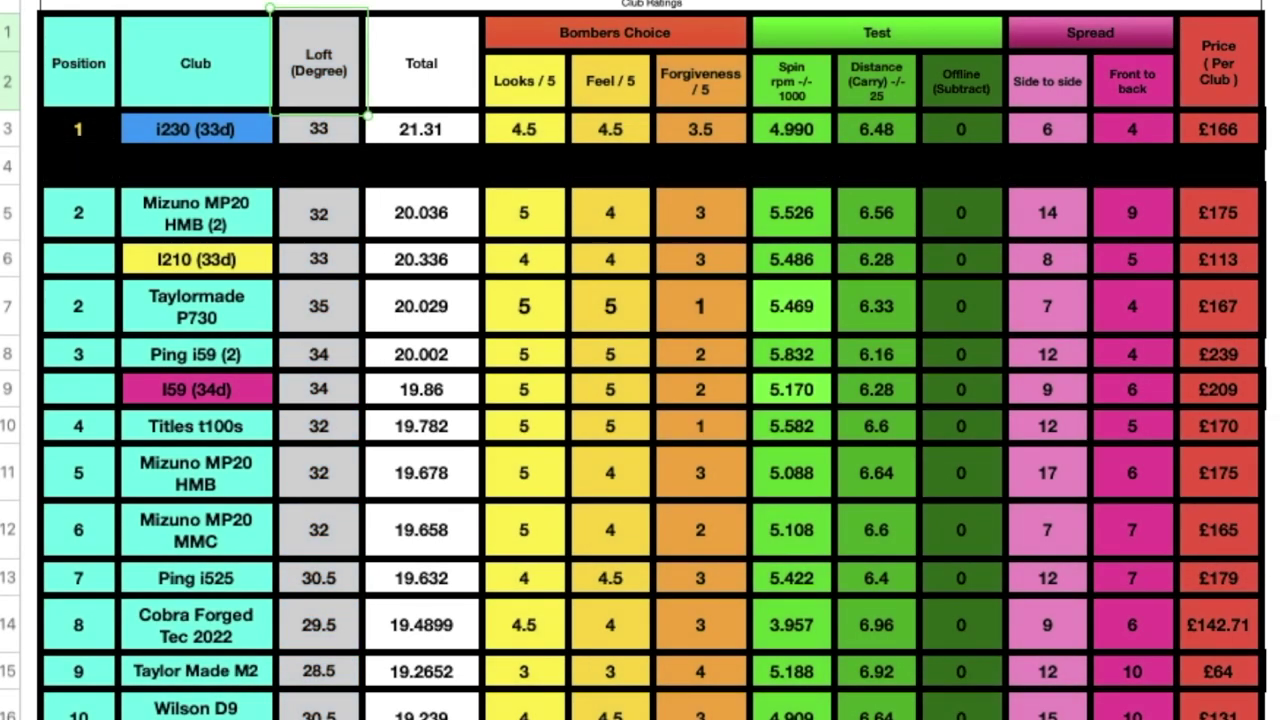
{"action": "right_click", "coordinate": [338, 10]}
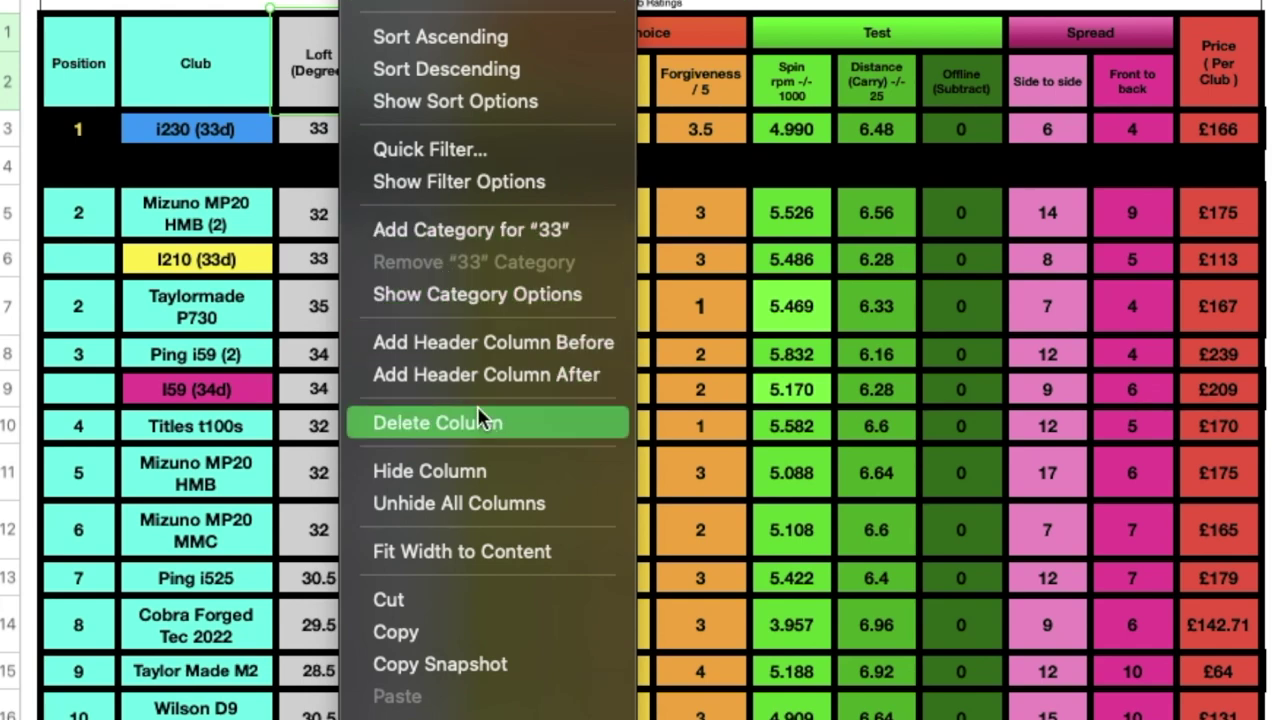
{"action": "left_click", "coordinate": [471, 71]}
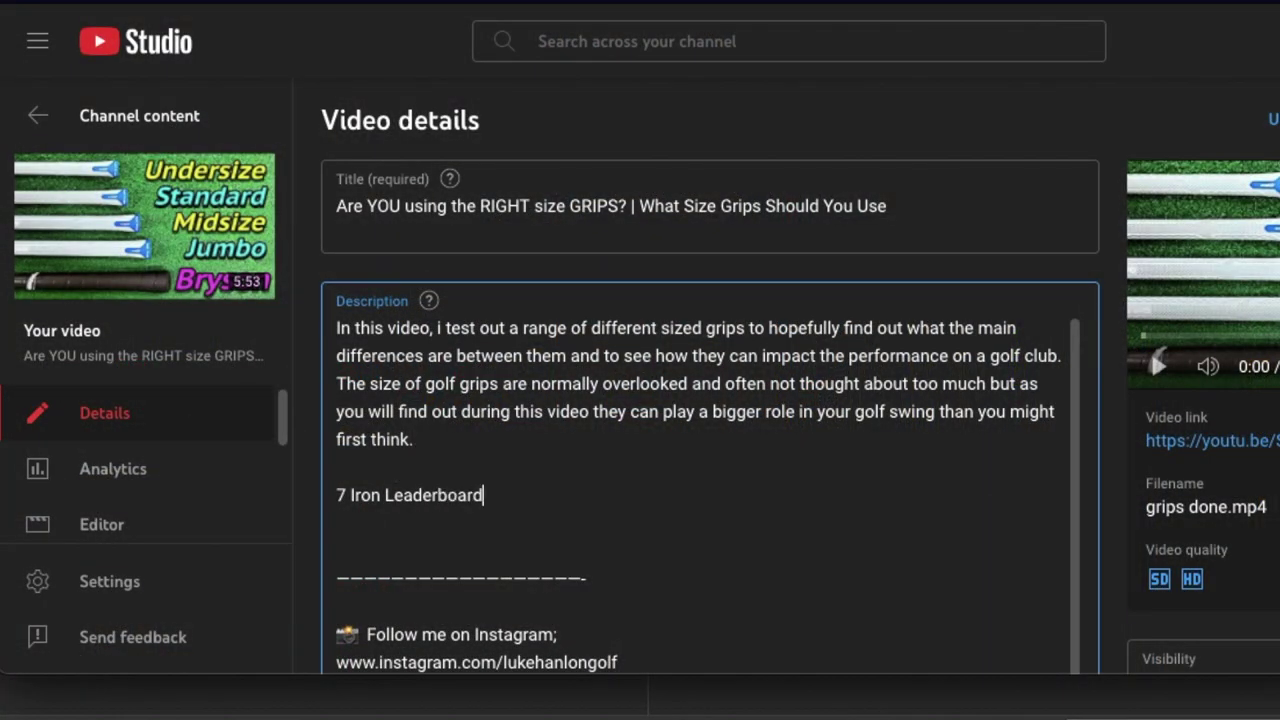
Step: Paste the Google Sheets share link on a new line under '7 Iron Leaderboard;' in the description
{"action": "key", "text": "Return"}
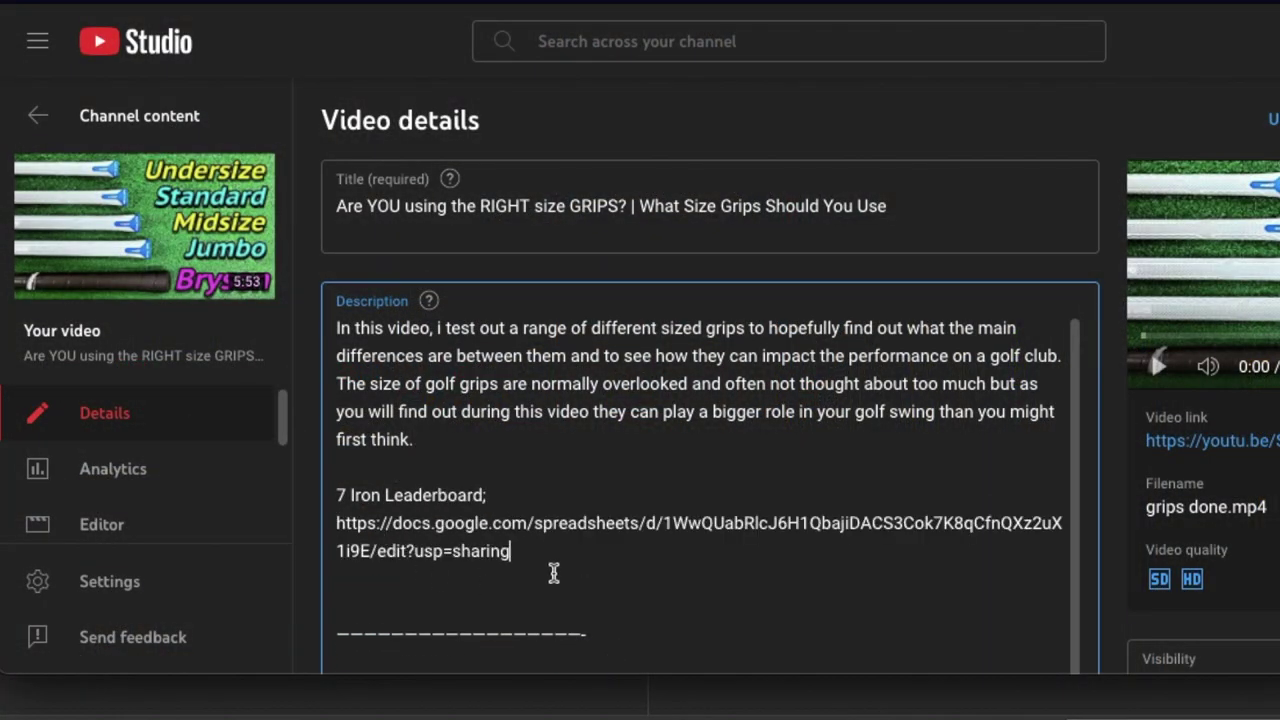
{"action": "scroll", "coordinate": [640, 546], "scroll_direction": "down", "scroll_amount": 1}
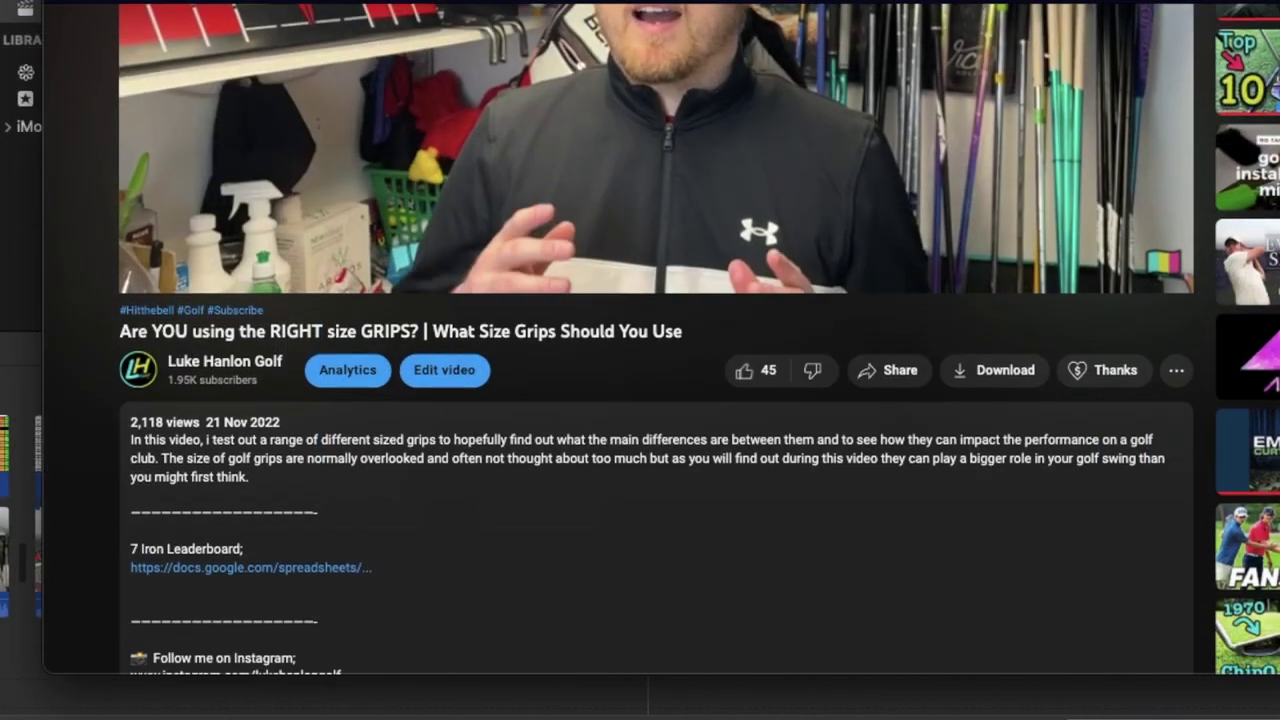
{"action": "scroll", "coordinate": [945, 343], "scroll_direction": "down", "scroll_amount": 2}
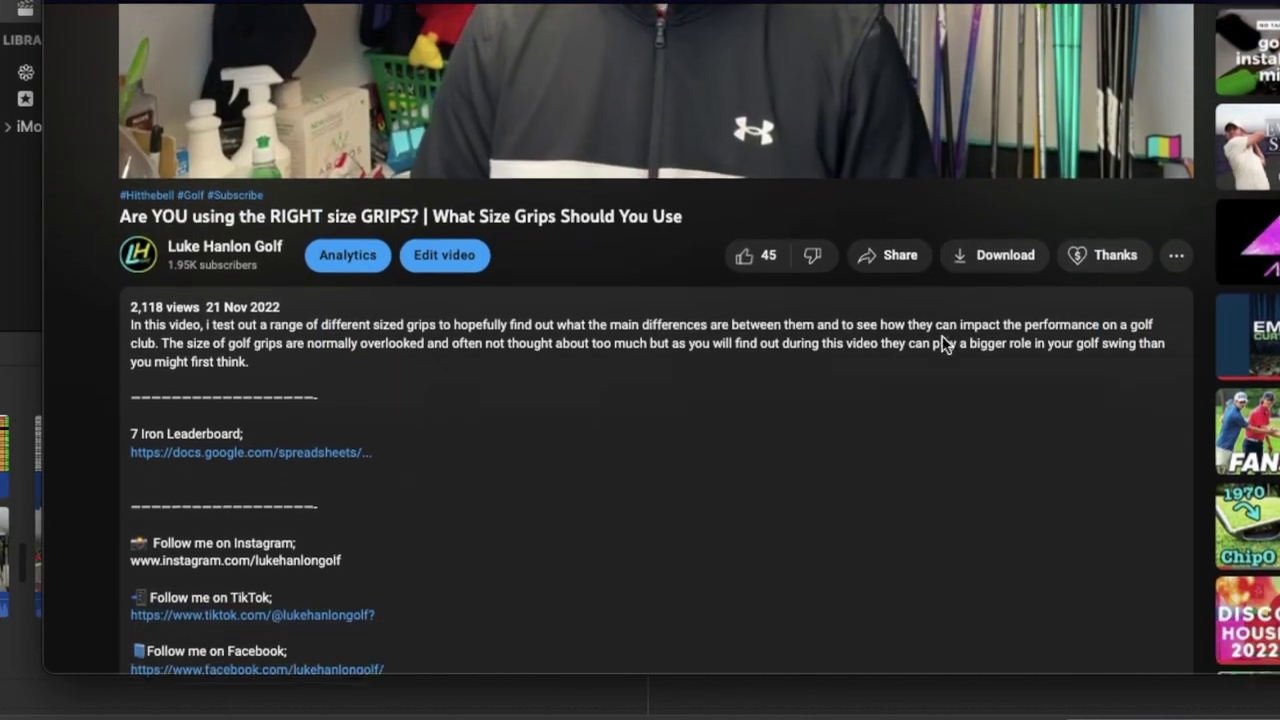
{"action": "scroll", "coordinate": [945, 343], "scroll_direction": "down", "scroll_amount": 5}
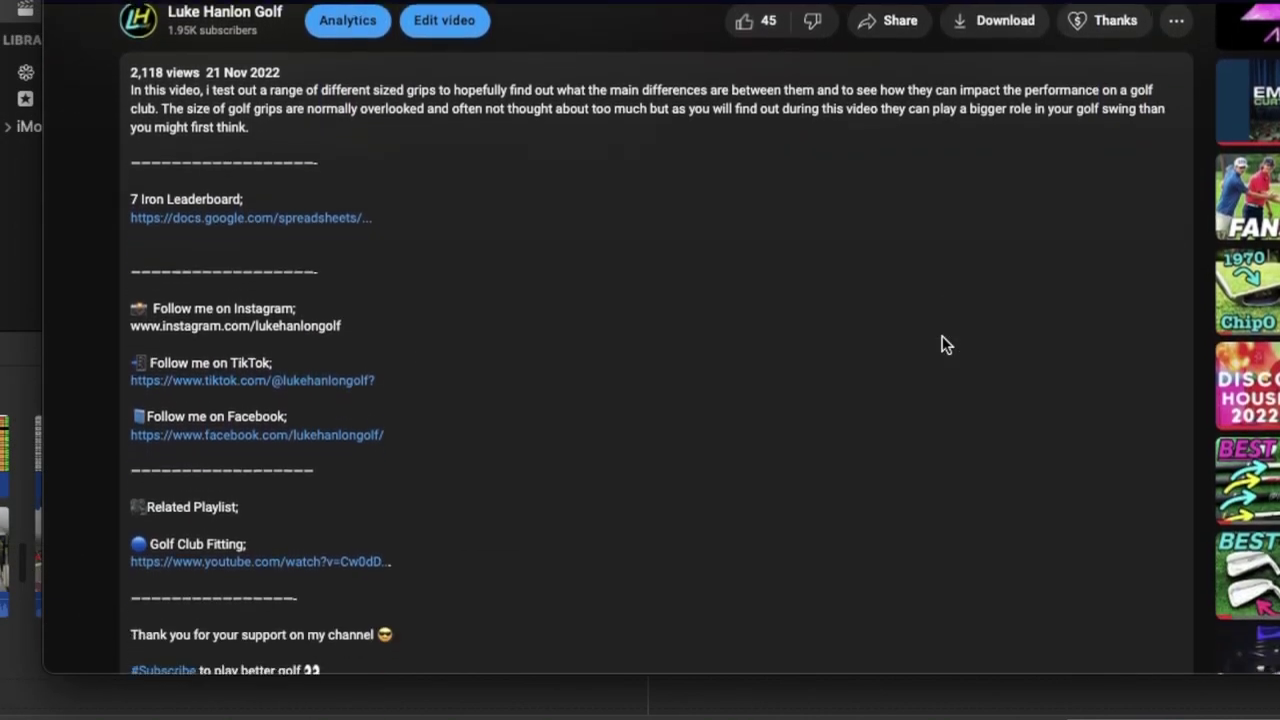
{"action": "scroll", "coordinate": [945, 345], "scroll_direction": "down", "scroll_amount": 1}
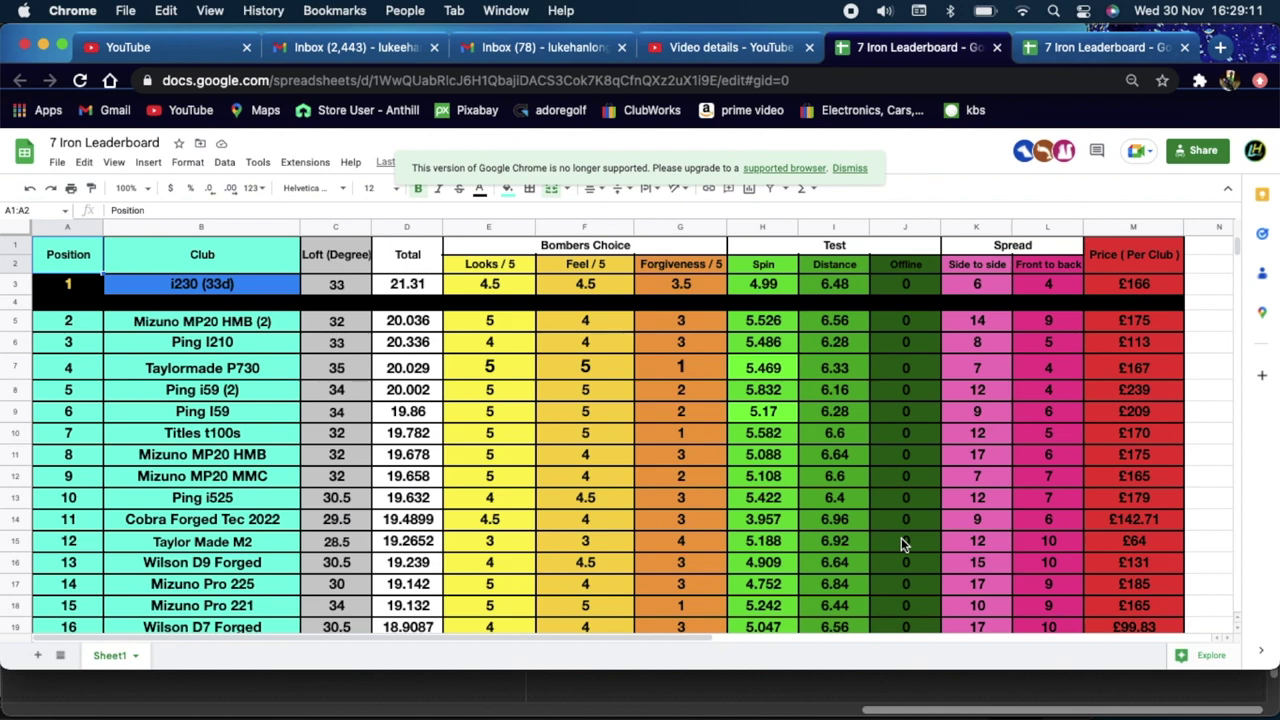
{"action": "scroll", "coordinate": [901, 537], "scroll_direction": "down", "scroll_amount": 5}
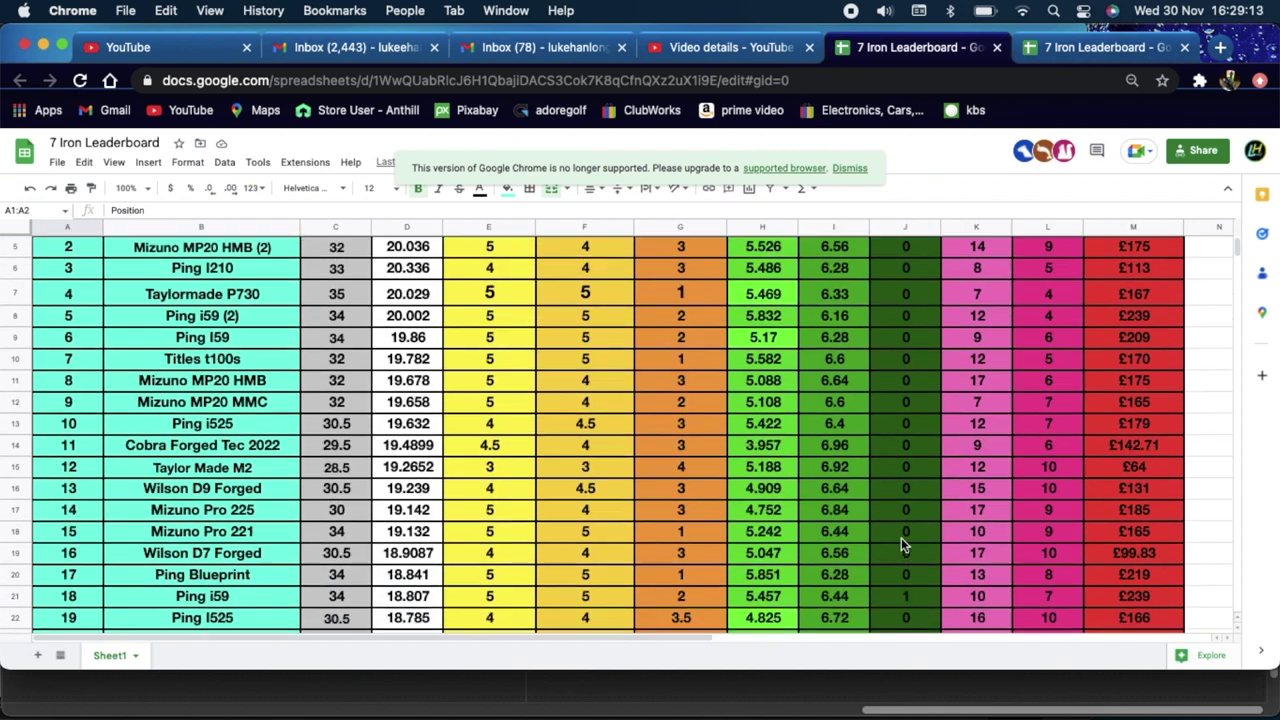
{"action": "scroll", "coordinate": [901, 545], "scroll_direction": "down", "scroll_amount": 5}
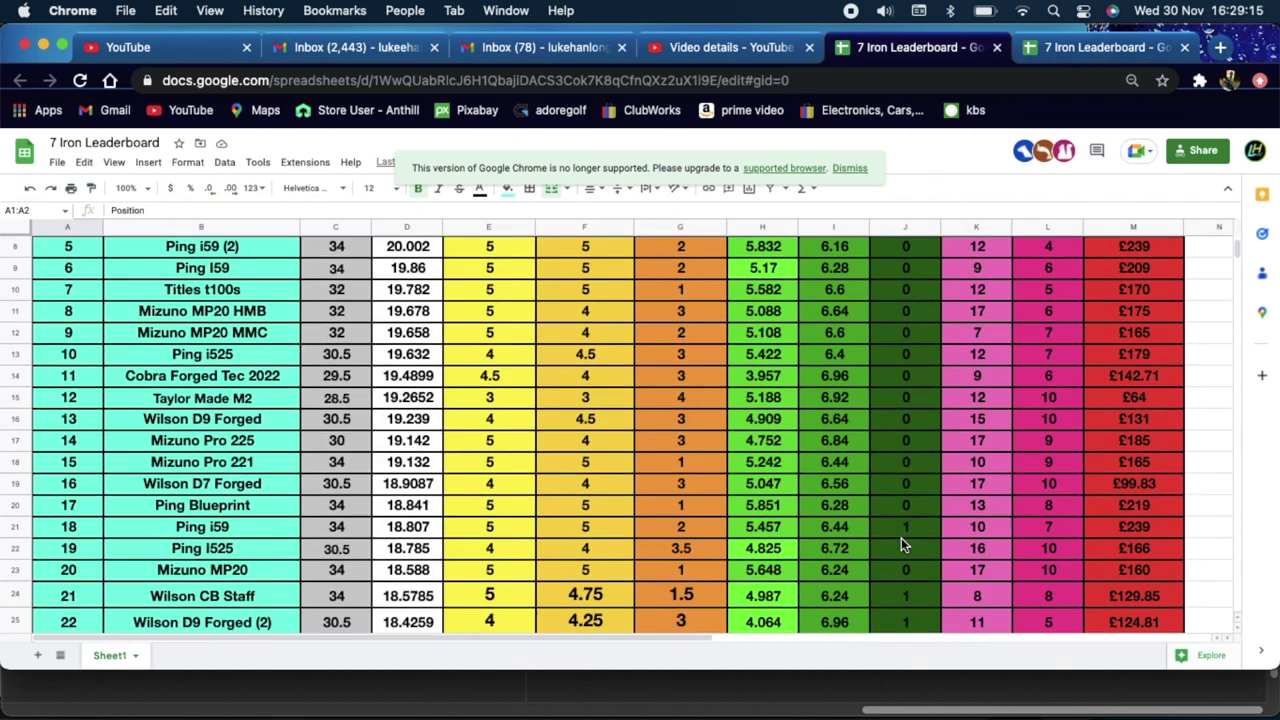